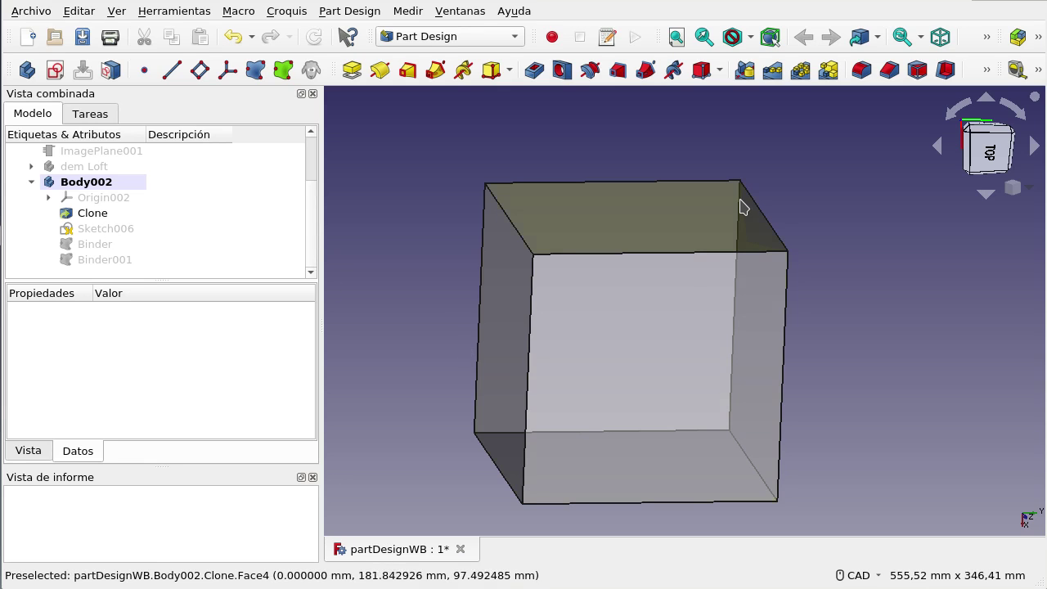
Step: Make the hidden Binder001 top ellipse visible alongside Sketch006 and Binder
left_click(124, 230)
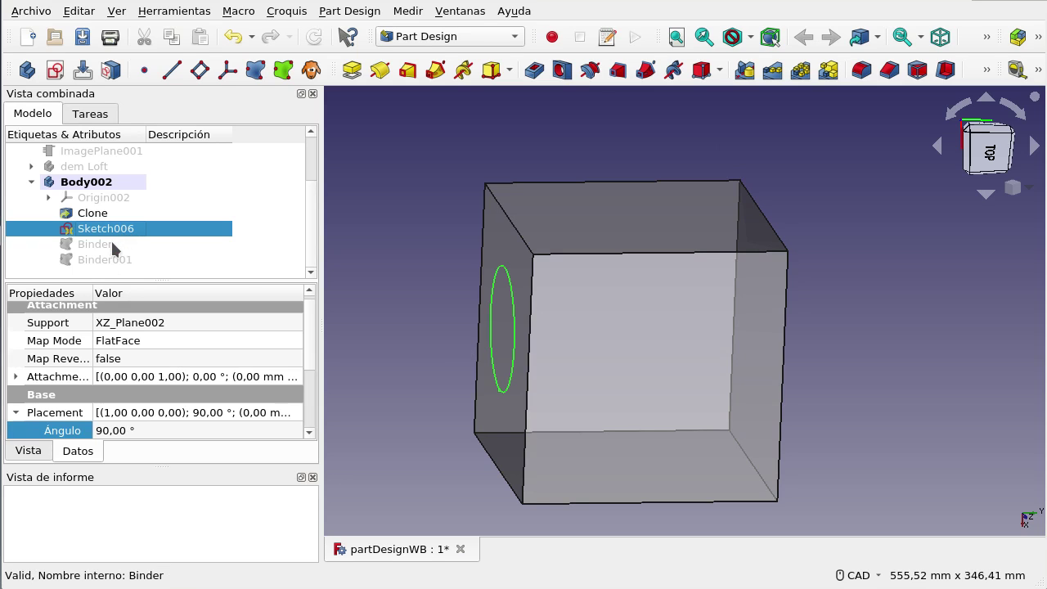
left_click(121, 242)
left_click(119, 262)
key("space")
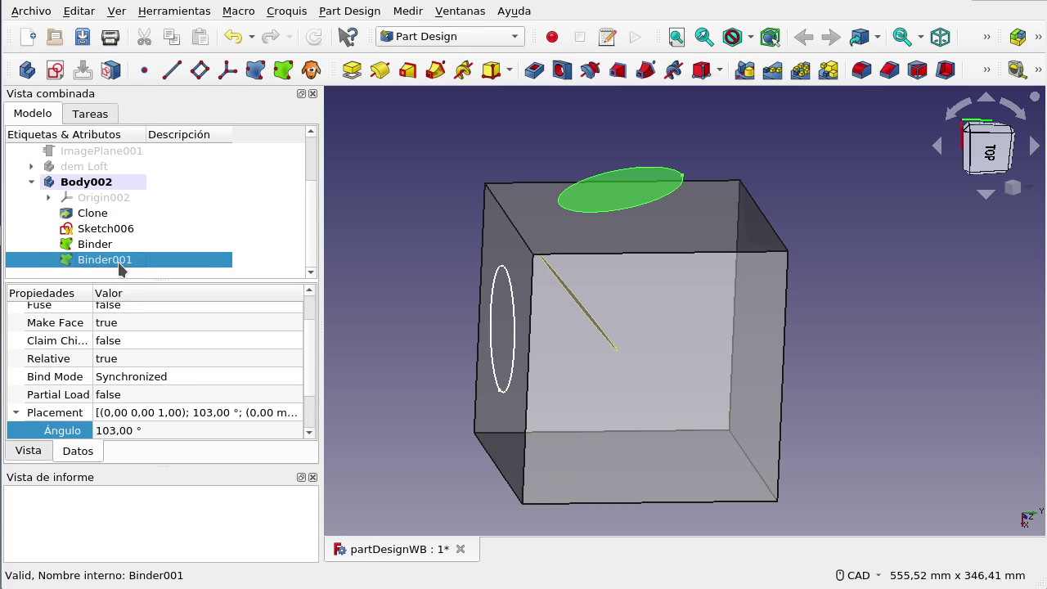
Step: Select Sketch006, Binder and Binder001 in order as the loft profiles
left_click(434, 169)
mouse_move(649, 344)
middle_mouse_down()
mouse_move(671, 287)
mouse_move(701, 302)
mouse_move(711, 325)
mouse_move(692, 343)
middle_mouse_up()
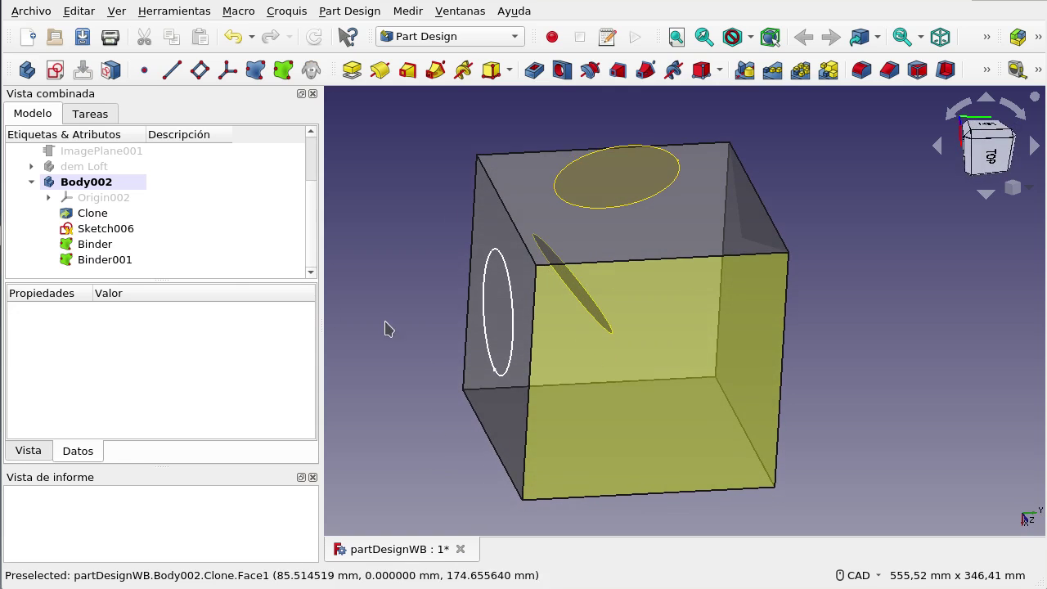
left_click(95, 234)
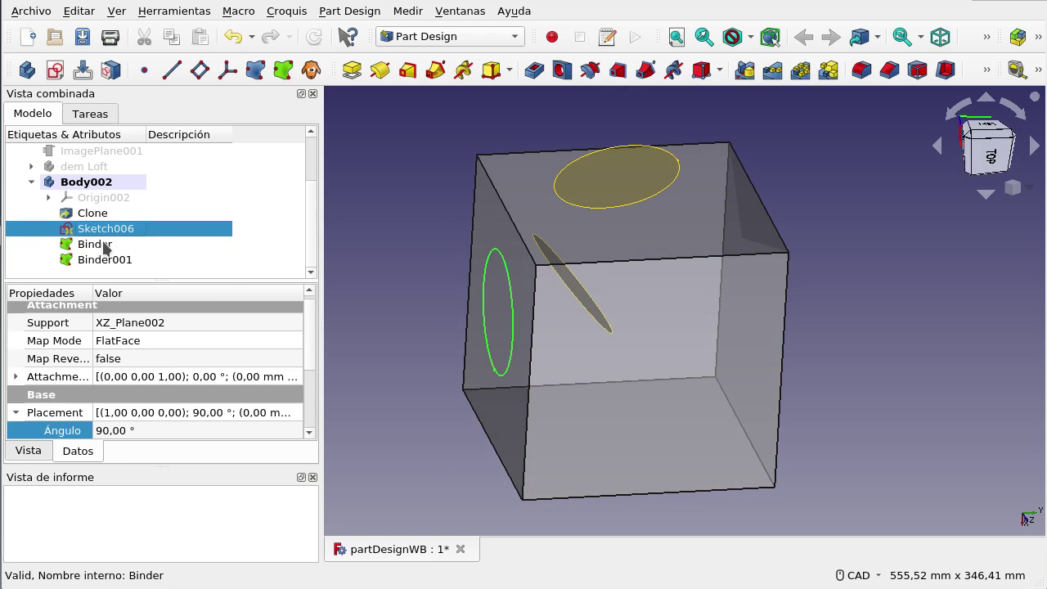
left_click(105, 246, "ctrl")
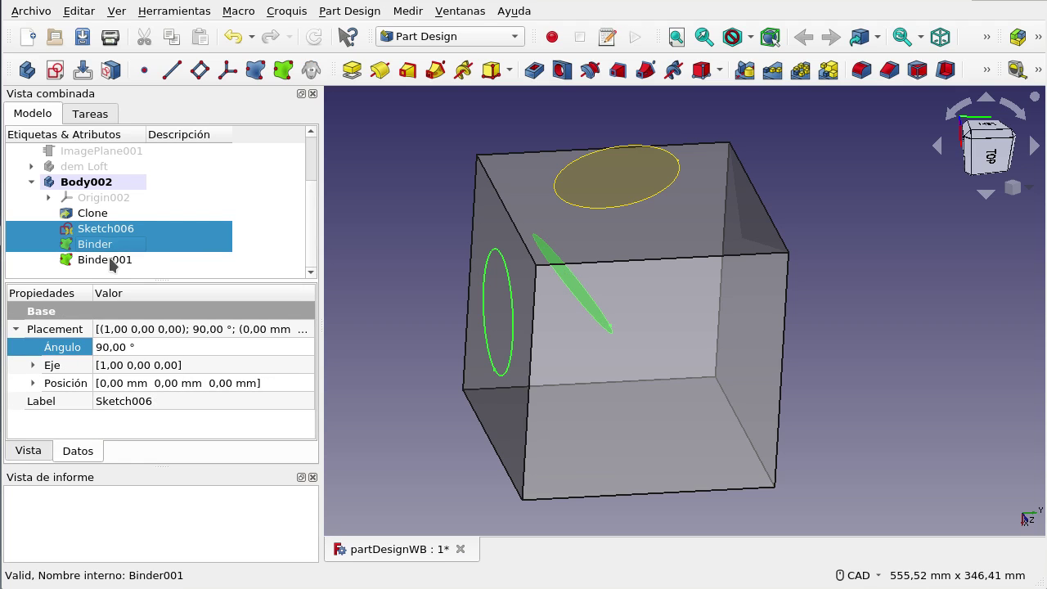
left_click(112, 261, "ctrl")
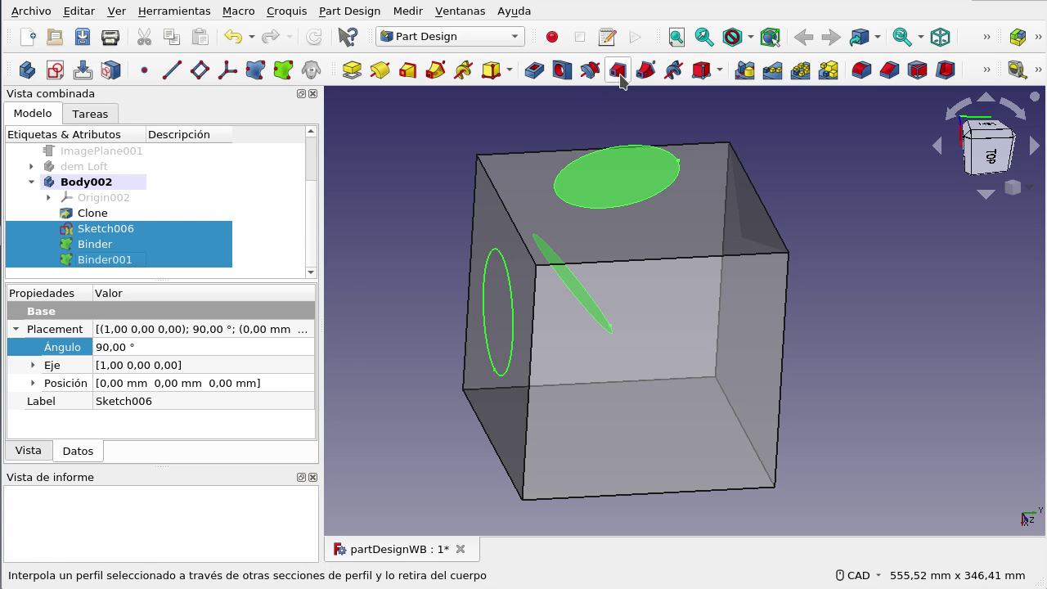
Step: Start a subtractive loft from Sketch006 and pick Binder as a section
left_click(619, 72)
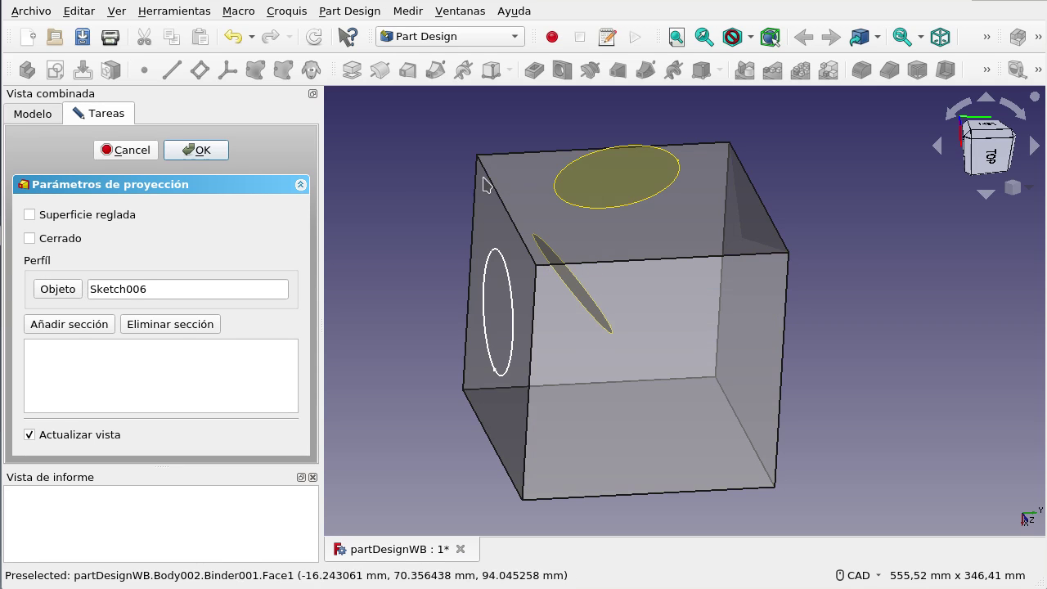
left_click(29, 120)
left_click(111, 118)
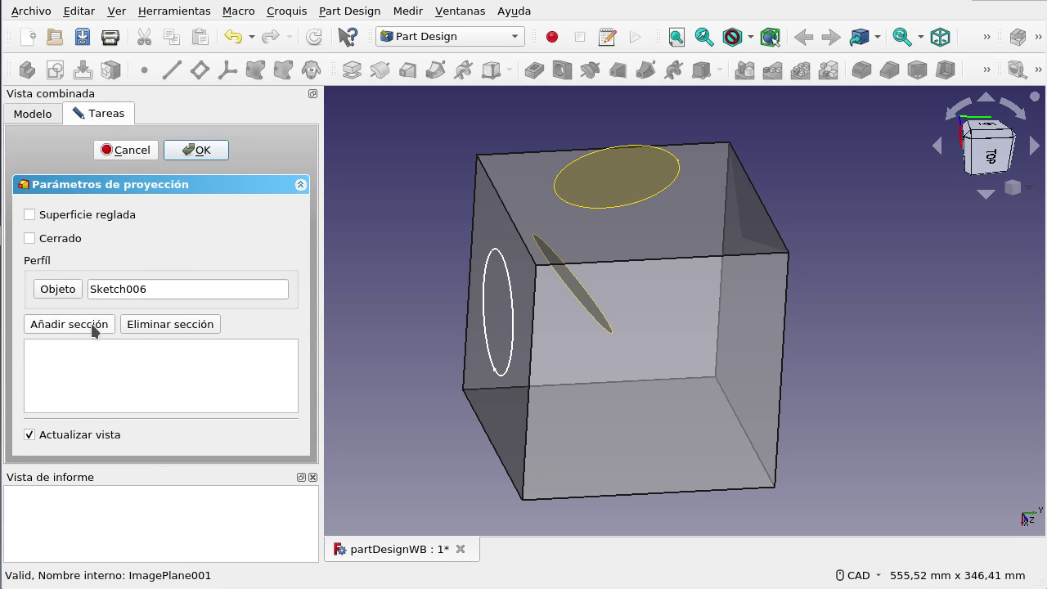
left_click(37, 118)
left_click(122, 229)
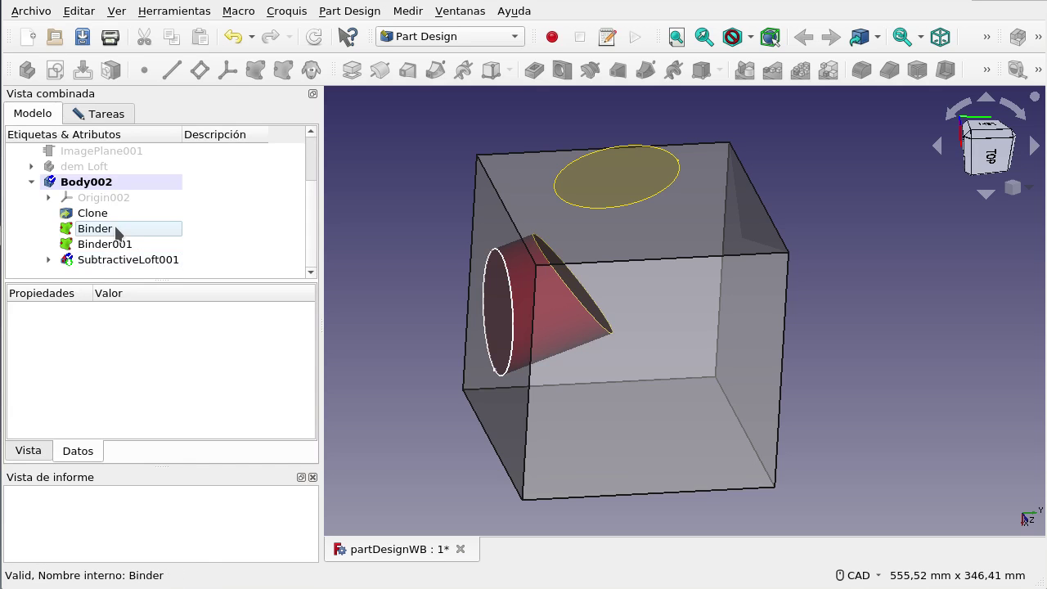
left_click(98, 116)
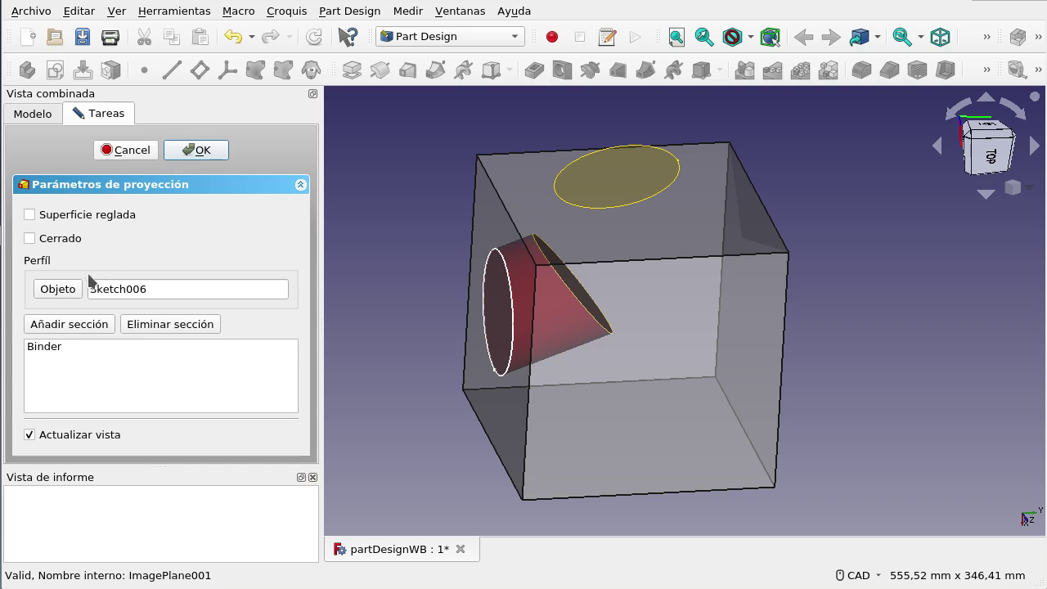
Step: Add the top ellipse Binder001 as a section and confirm the elbow-shaped loft
left_click(74, 328)
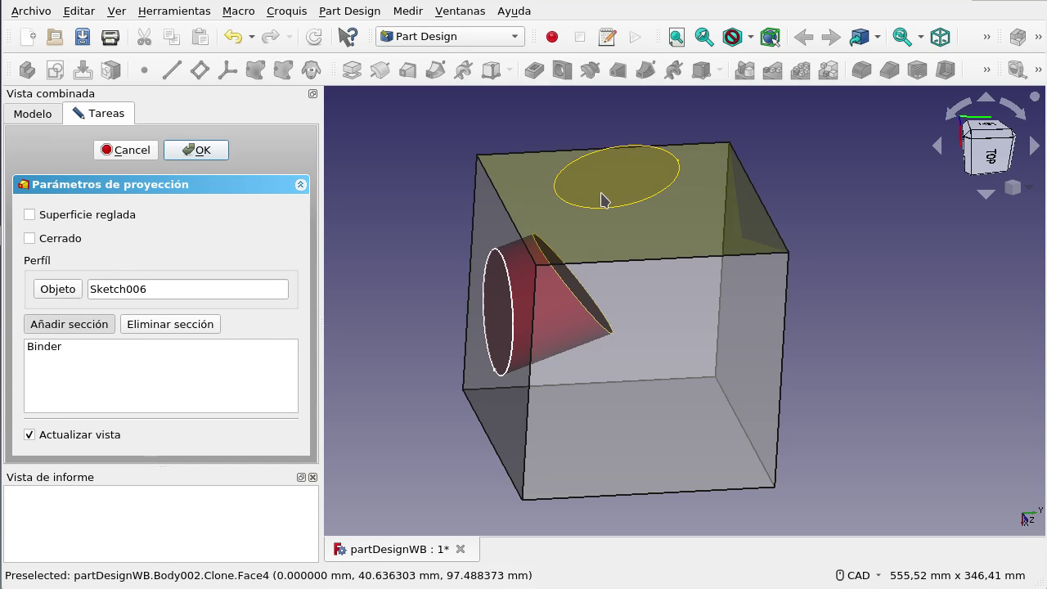
left_click(644, 192)
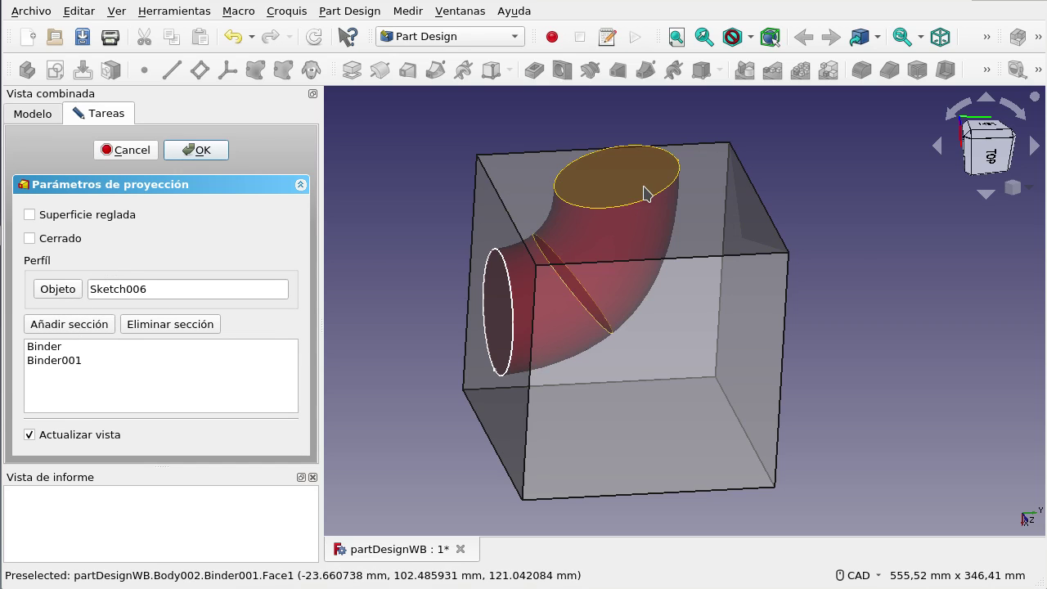
mouse_move(884, 276)
middle_mouse_down()
mouse_move(843, 260)
mouse_move(864, 241)
mouse_move(895, 236)
middle_mouse_up()
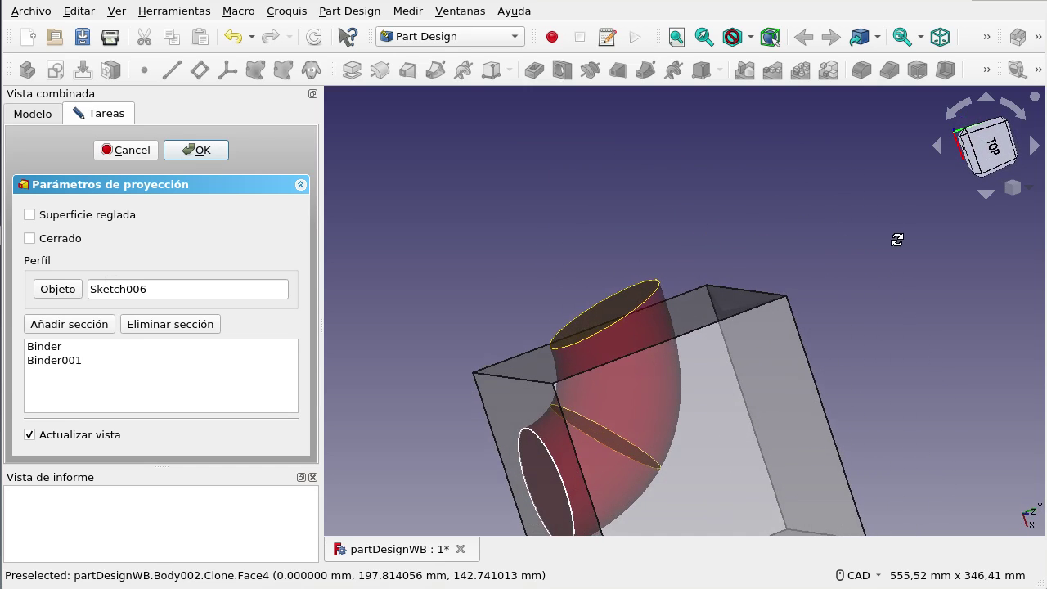
left_click(205, 150)
Step: Orbit and zoom out around the translucent cube, then select SubtractiveLoft001
mouse_move(655, 222)
middle_mouse_down()
mouse_move(682, 218)
mouse_move(682, 257)
middle_mouse_up()
scroll(693, 377, "down", 3)
mouse_move(694, 377)
middle_mouse_down()
mouse_move(684, 363)
mouse_move(568, 335)
mouse_move(559, 347)
mouse_move(708, 367)
middle_mouse_up()
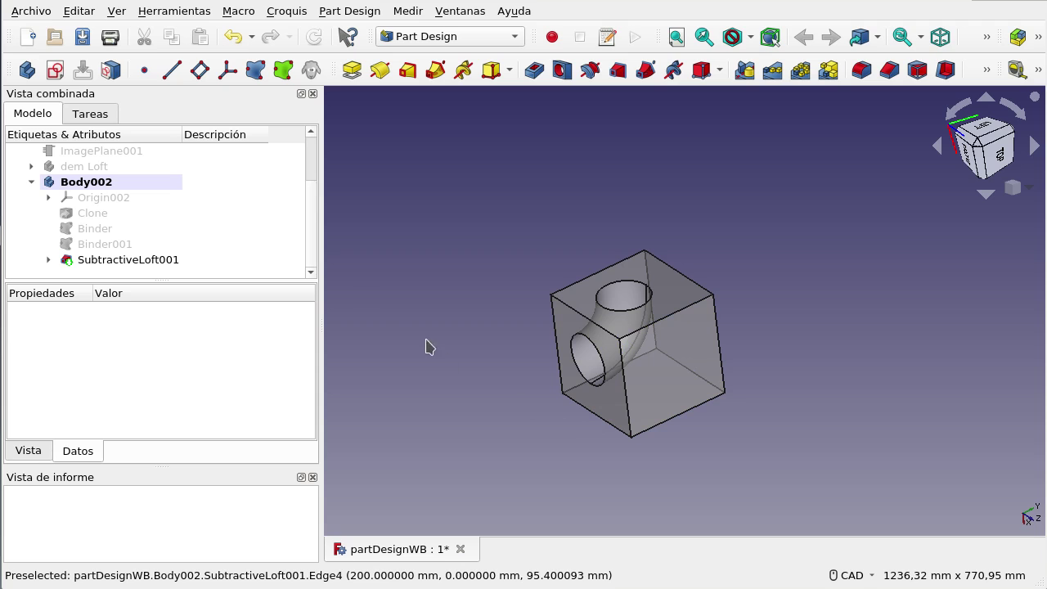
left_click(162, 262)
Step: Delete SubtractiveLoft001 and make the cube Clone visible again
right_click(161, 262)
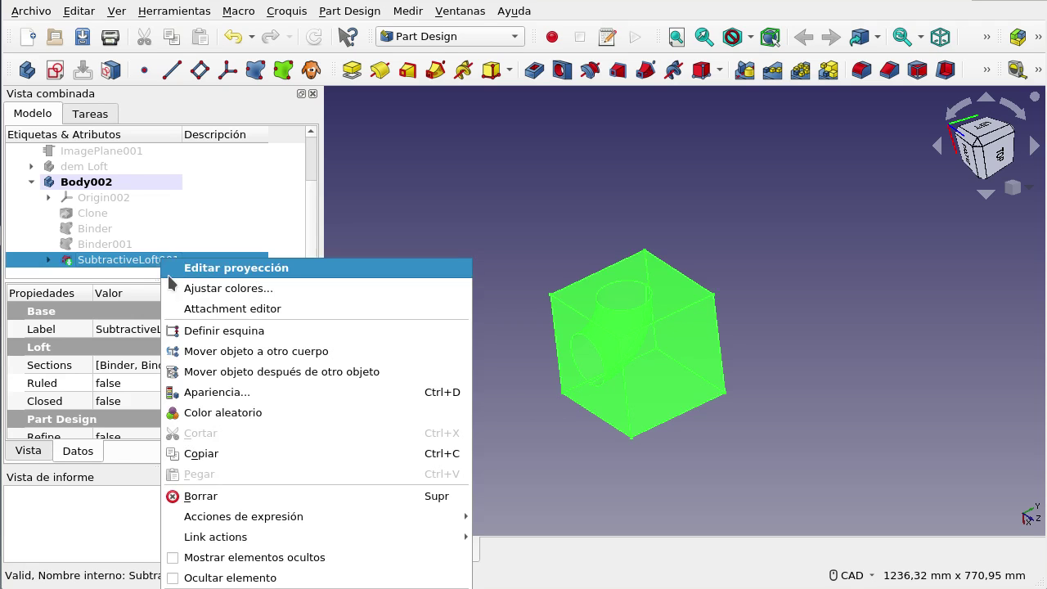
left_click(217, 496)
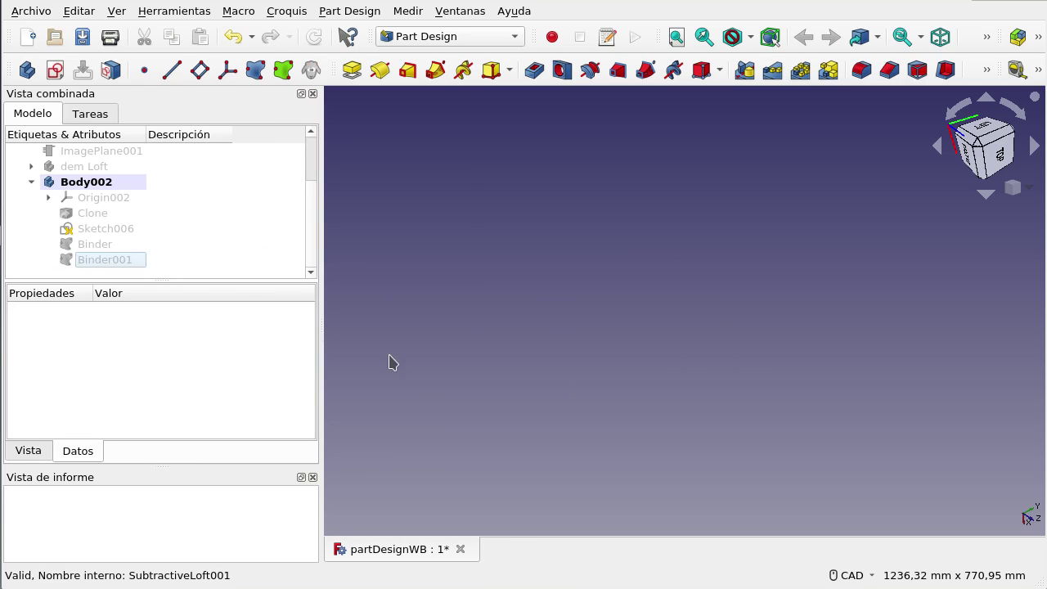
left_click(104, 213)
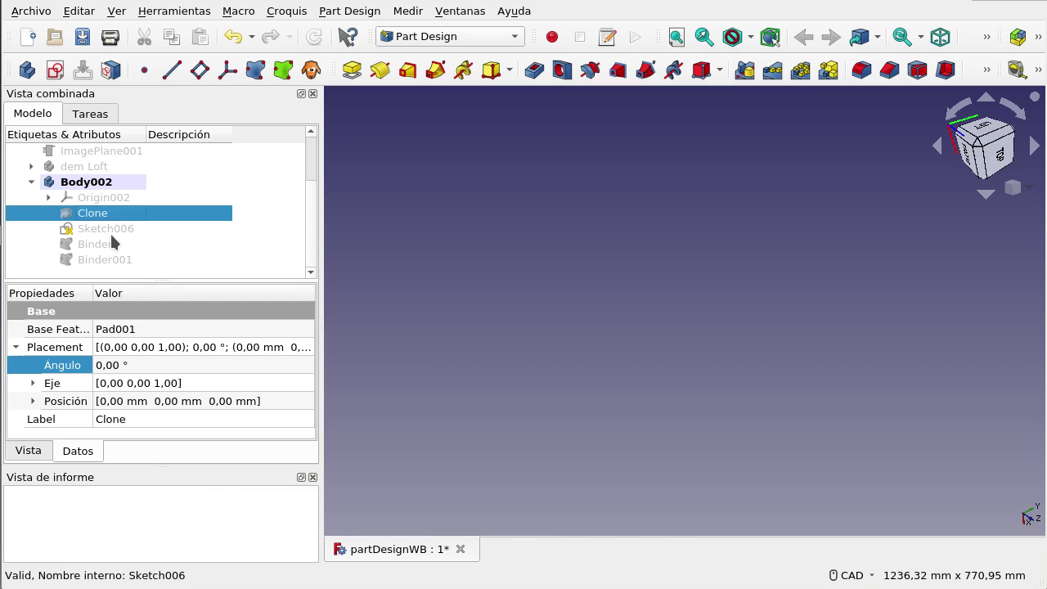
key("space")
Step: Select Sketch006 with Binder and Binder001, then reselect Sketch006 alone as profile
left_click(110, 233, "shift")
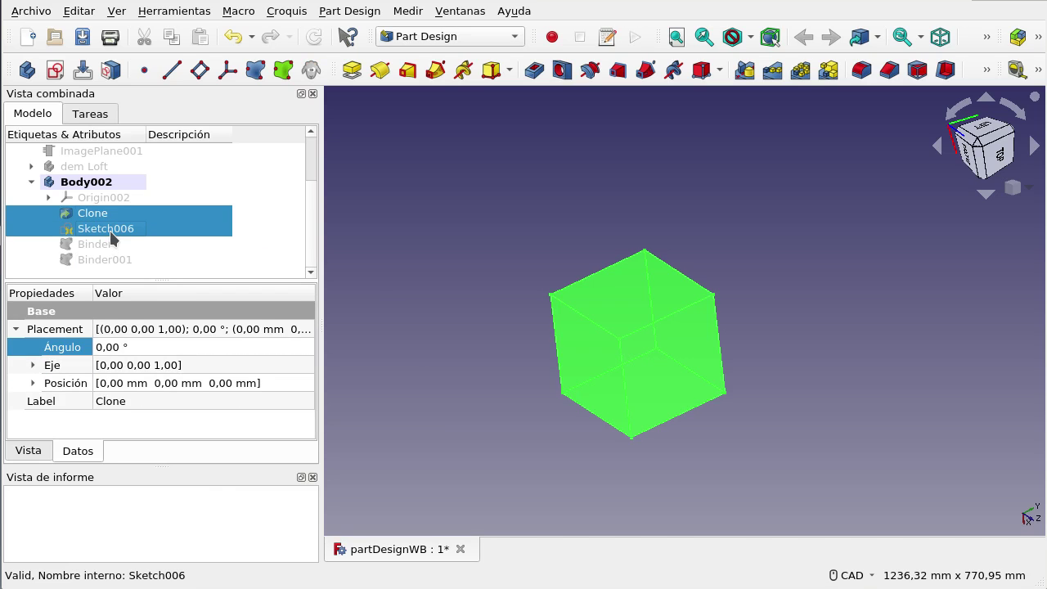
left_click(111, 260, "shift")
left_click(384, 283)
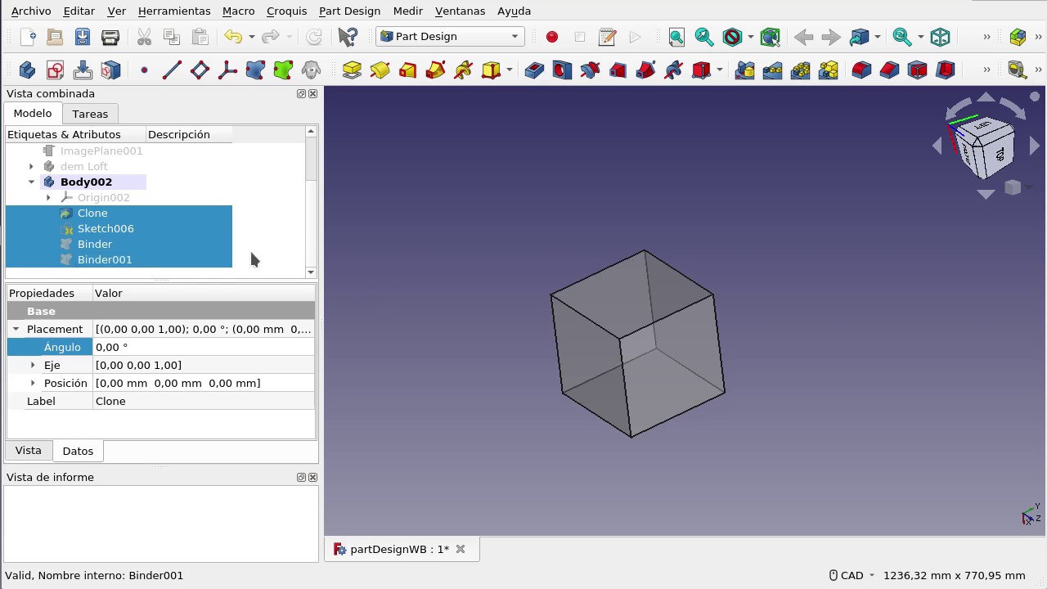
left_click(125, 233, "shift")
left_click(116, 232)
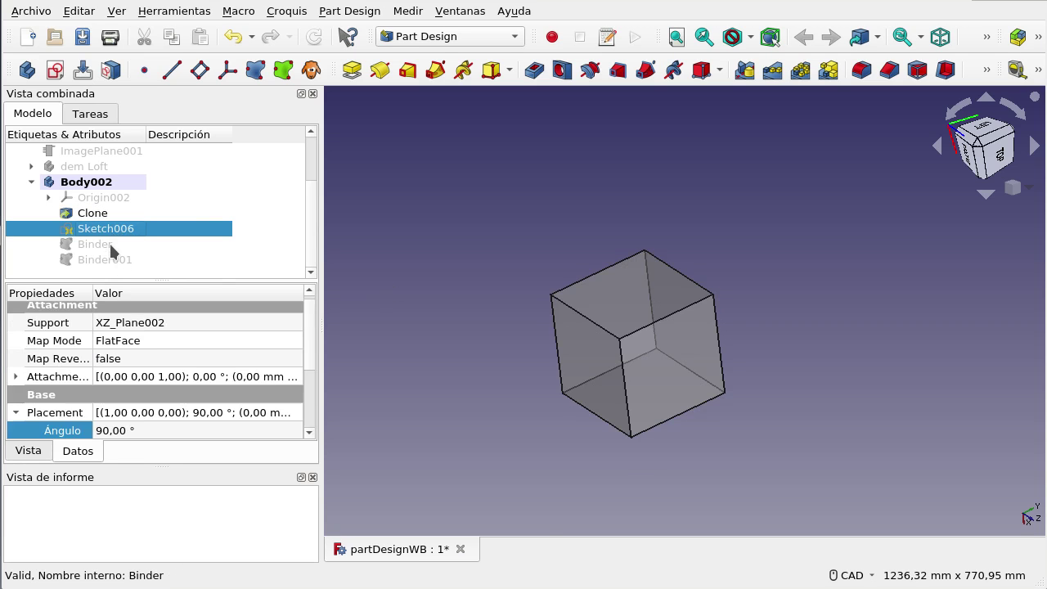
left_click(114, 260, "shift")
left_click(528, 340)
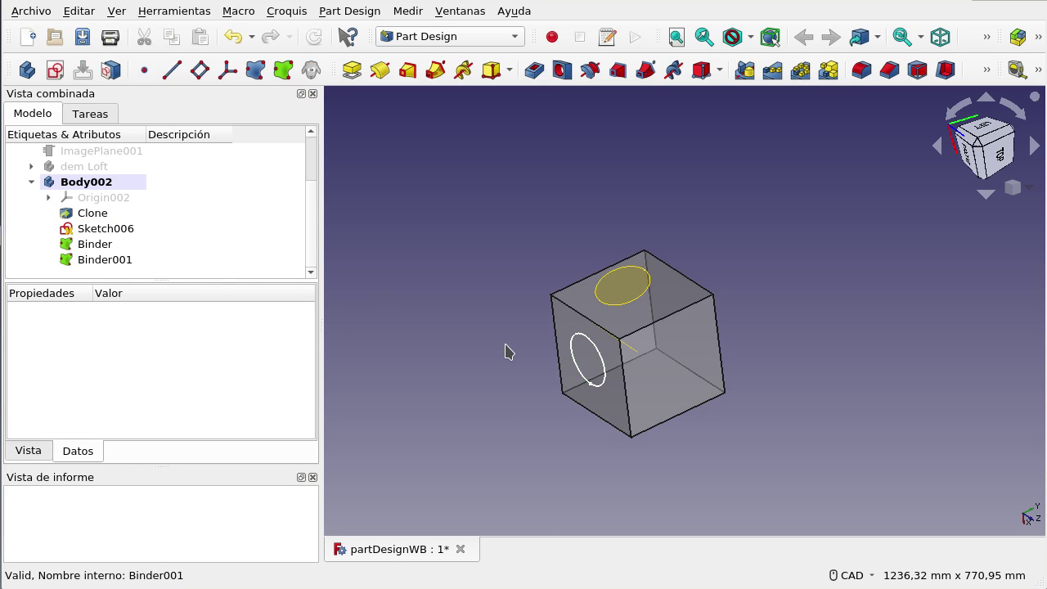
mouse_move(829, 414)
middle_mouse_down()
mouse_move(745, 393)
mouse_move(800, 420)
middle_mouse_up()
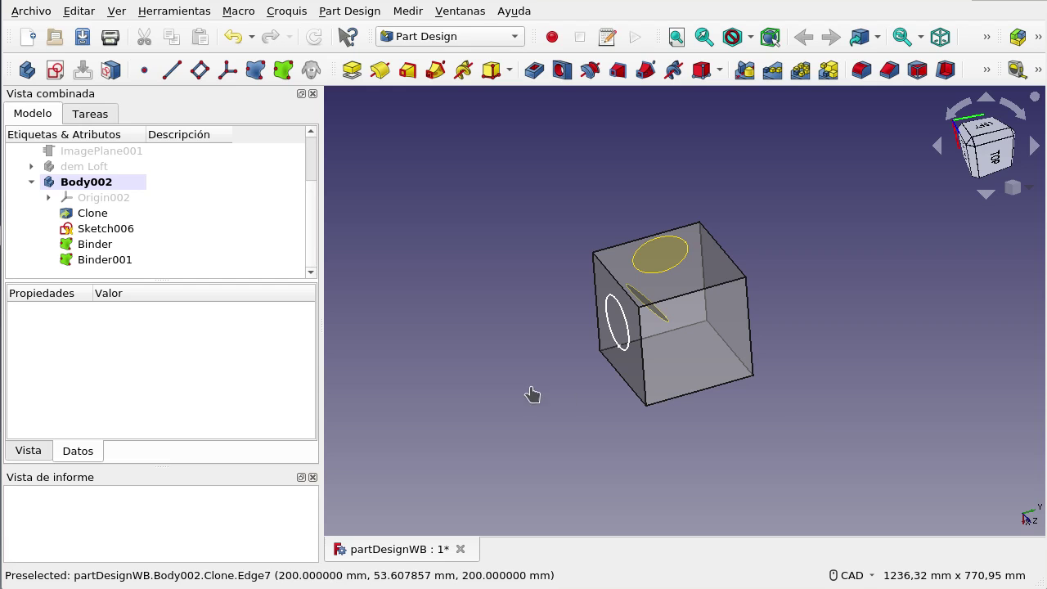
left_click(115, 236)
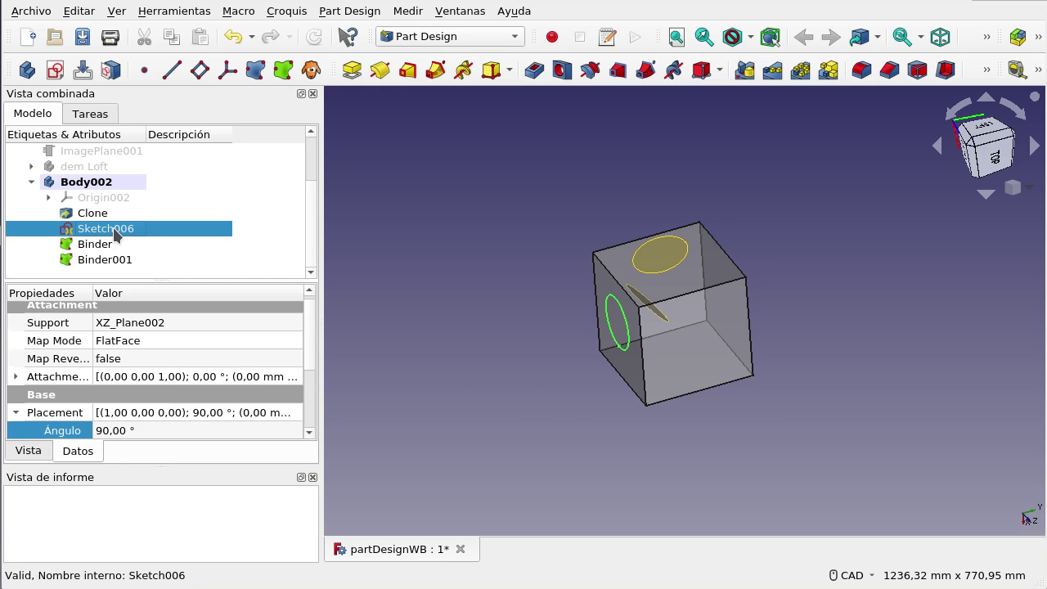
Step: Start a subtractive loft from Sketch006 and add Binder as its first section
left_click(619, 72)
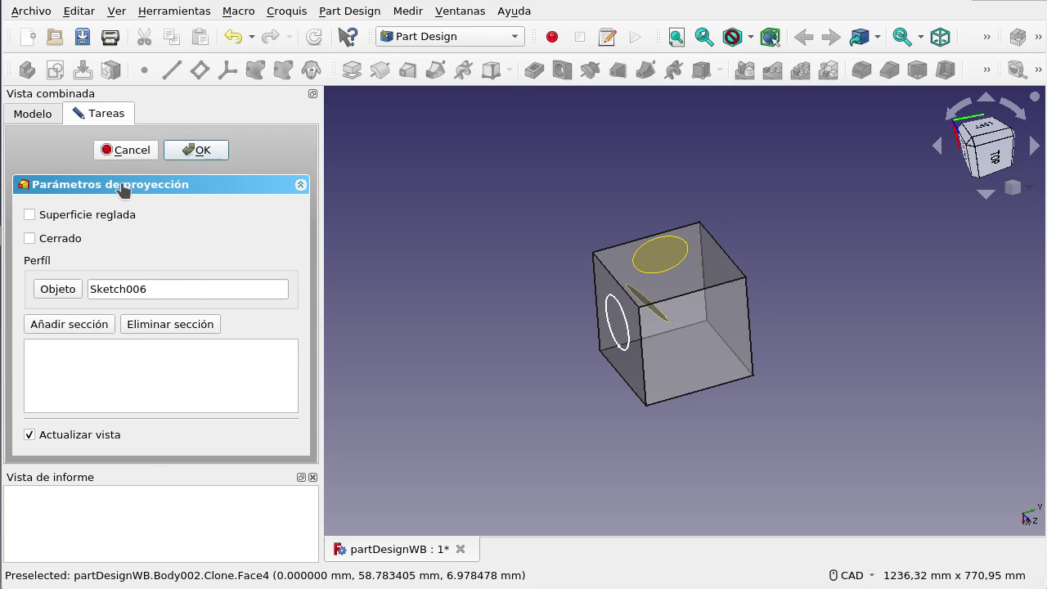
left_click(97, 327)
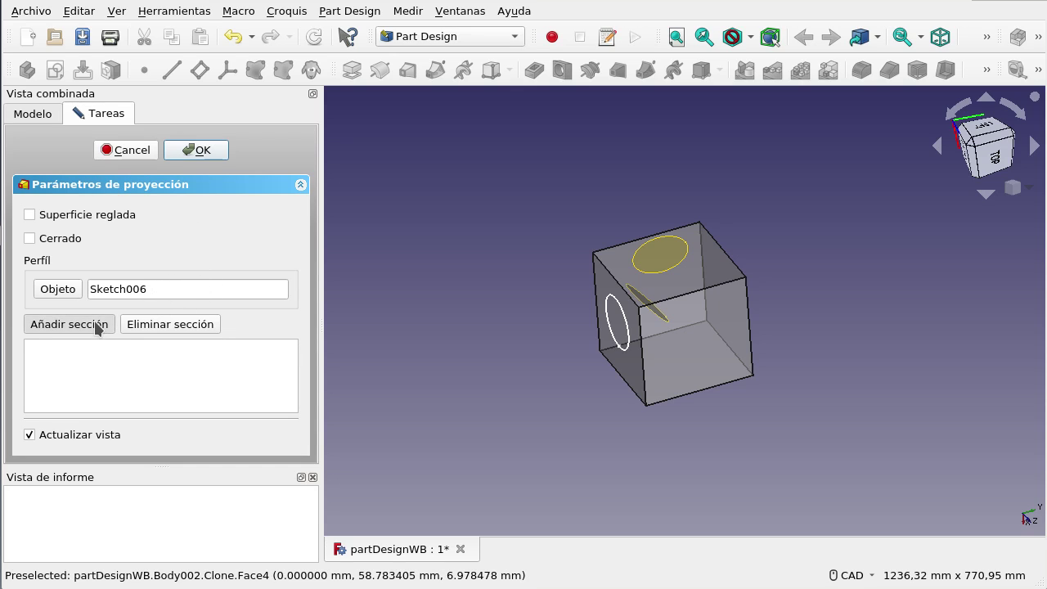
left_click(41, 114)
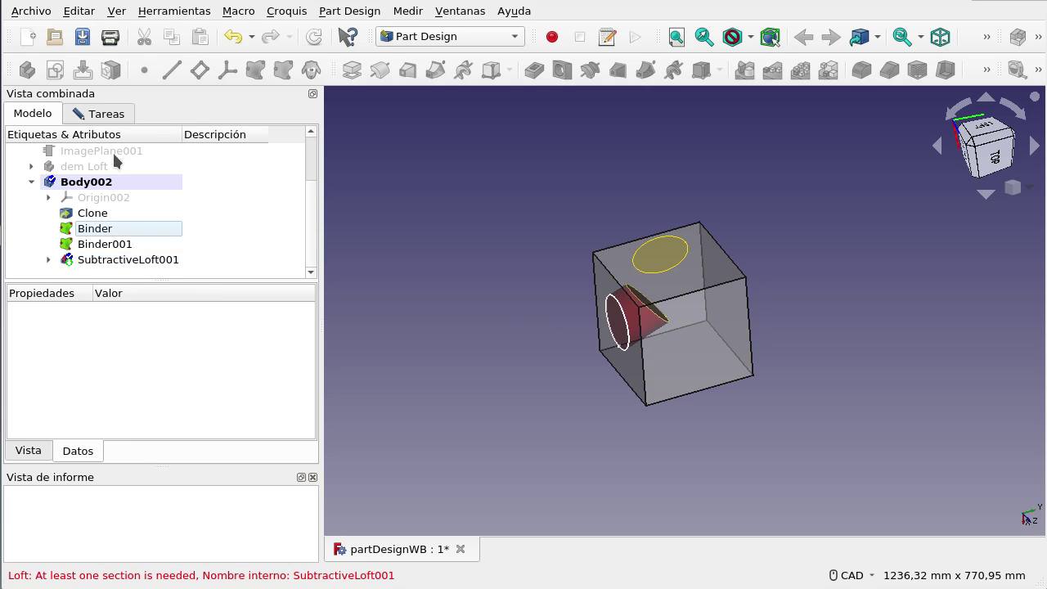
left_click(119, 120)
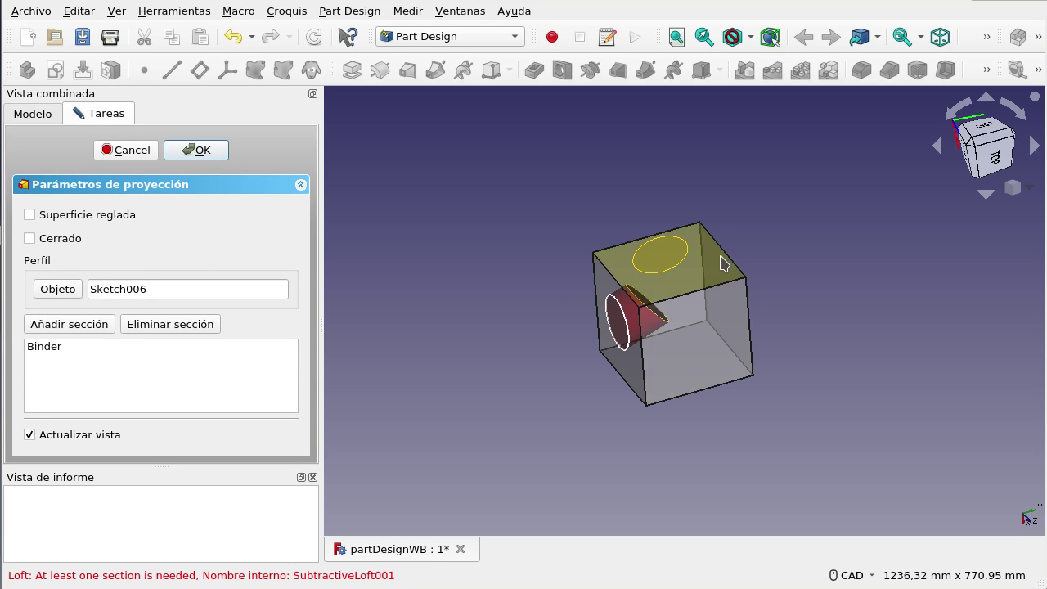
Step: Add the top ellipse face Binder001 as the final section and confirm the loft
mouse_move(918, 361)
middle_mouse_down()
mouse_move(877, 336)
mouse_move(876, 346)
middle_mouse_up()
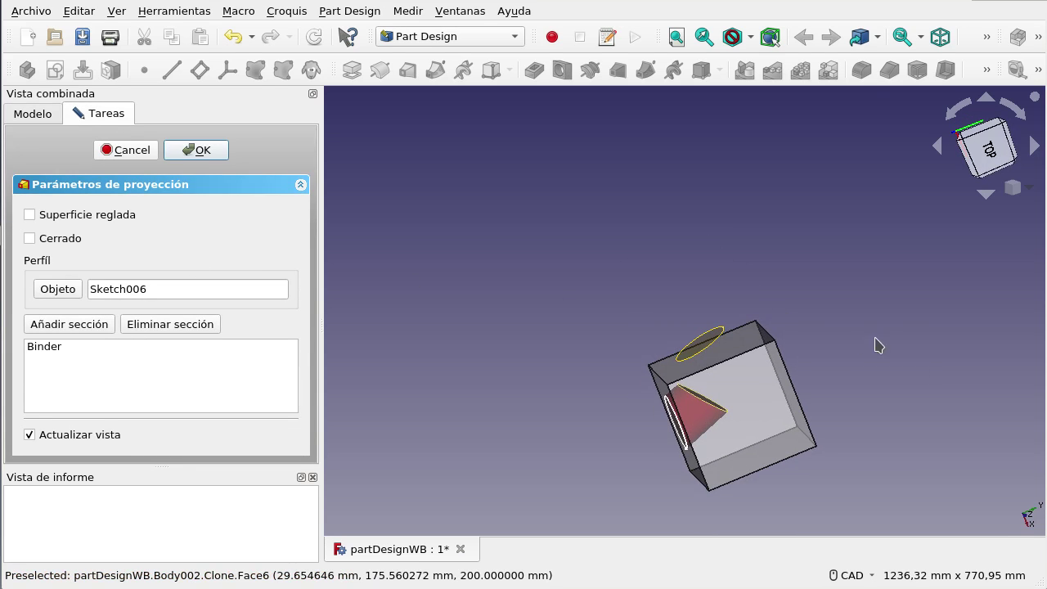
left_click(71, 325)
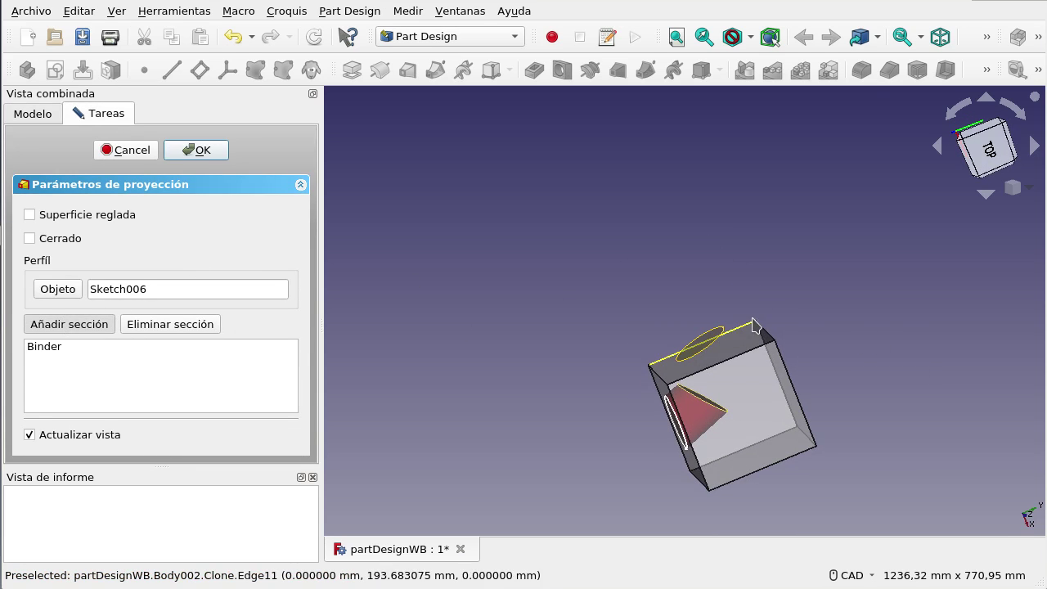
left_click(715, 348)
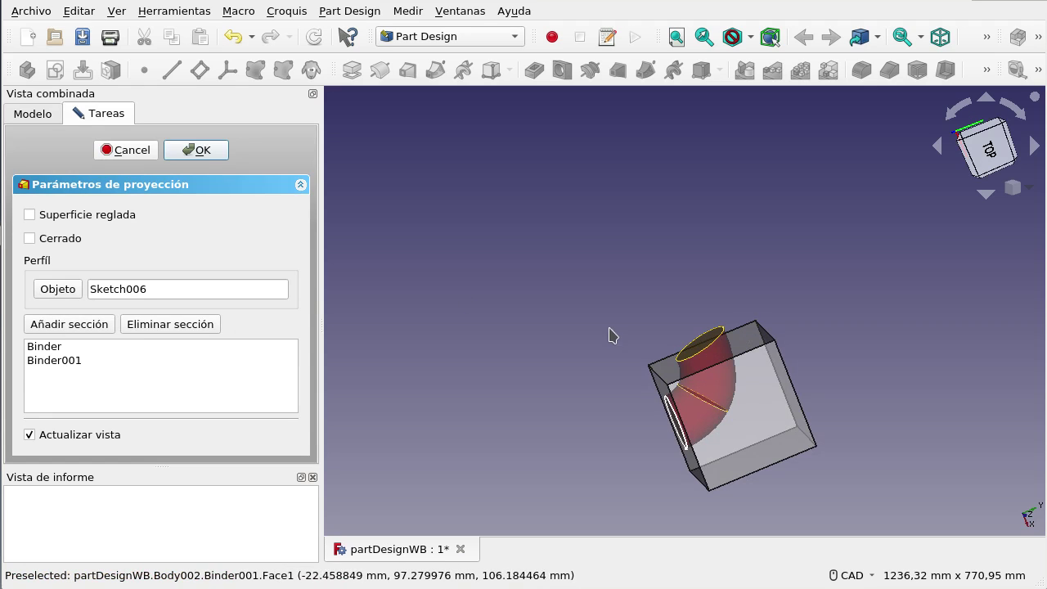
left_click(212, 153)
mouse_move(638, 257)
middle_mouse_down()
mouse_move(746, 288)
mouse_move(729, 267)
mouse_move(689, 290)
middle_mouse_up()
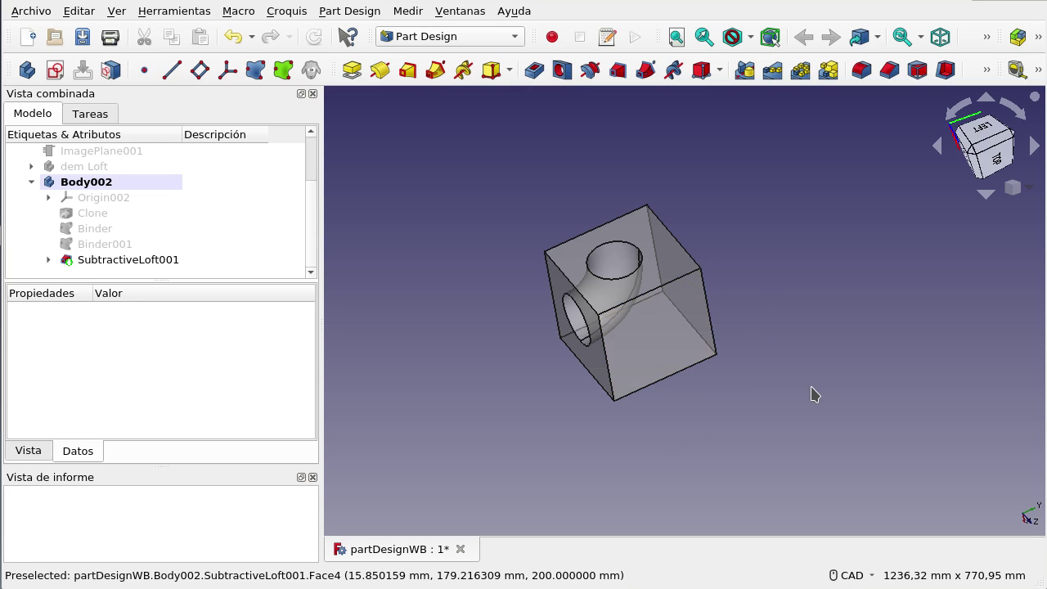
right_click(774, 350)
left_click(776, 279)
middle_click_drag(790, 430, 738, 422)
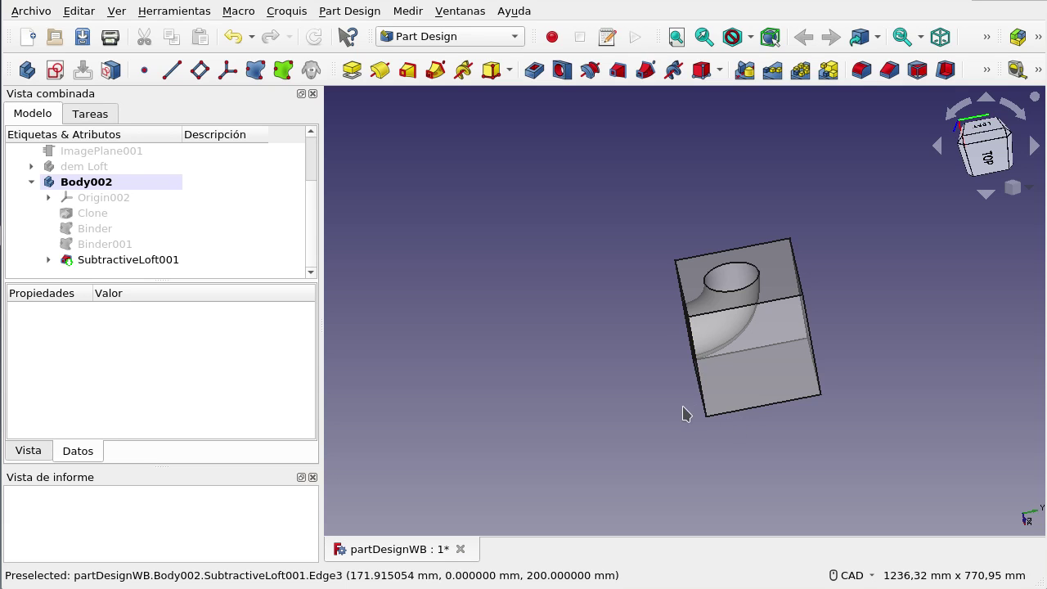
middle_click_drag(615, 400, 666, 385)
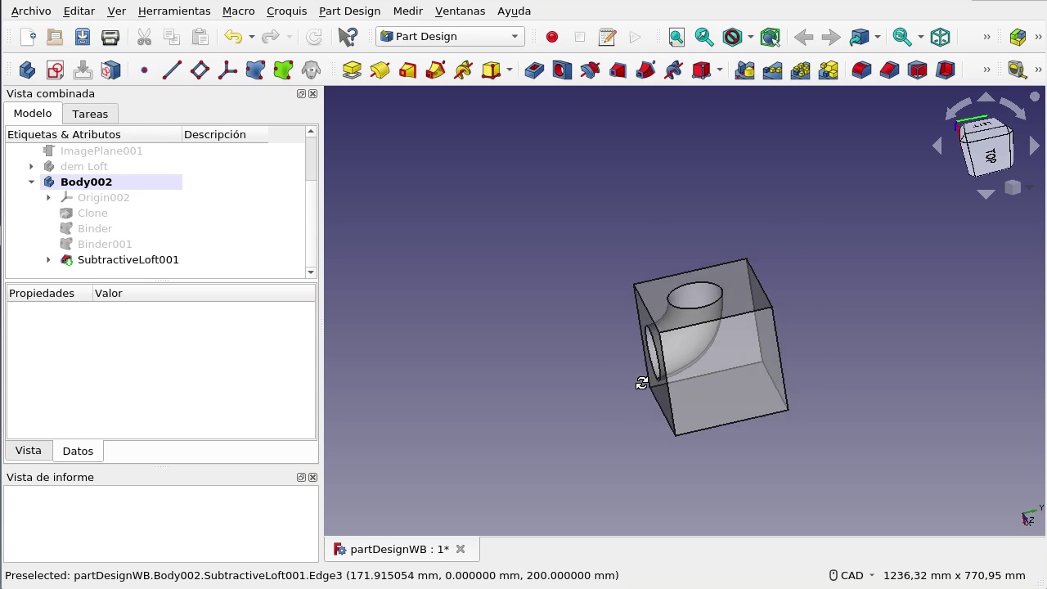